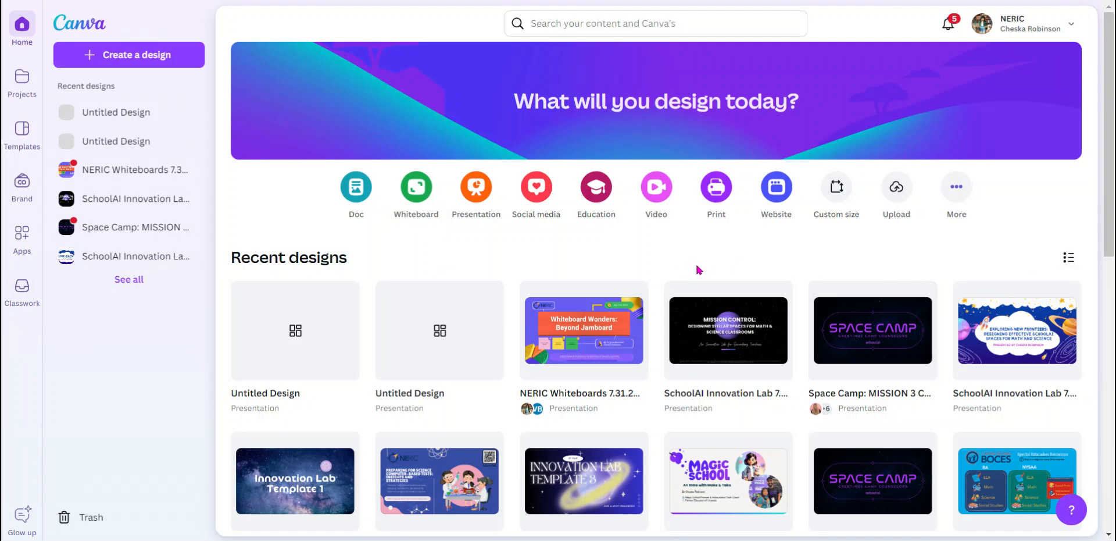
# Create a new blank presentation design and dismiss the template suggestions.
pyautogui.scroll(-1, 854, 253)
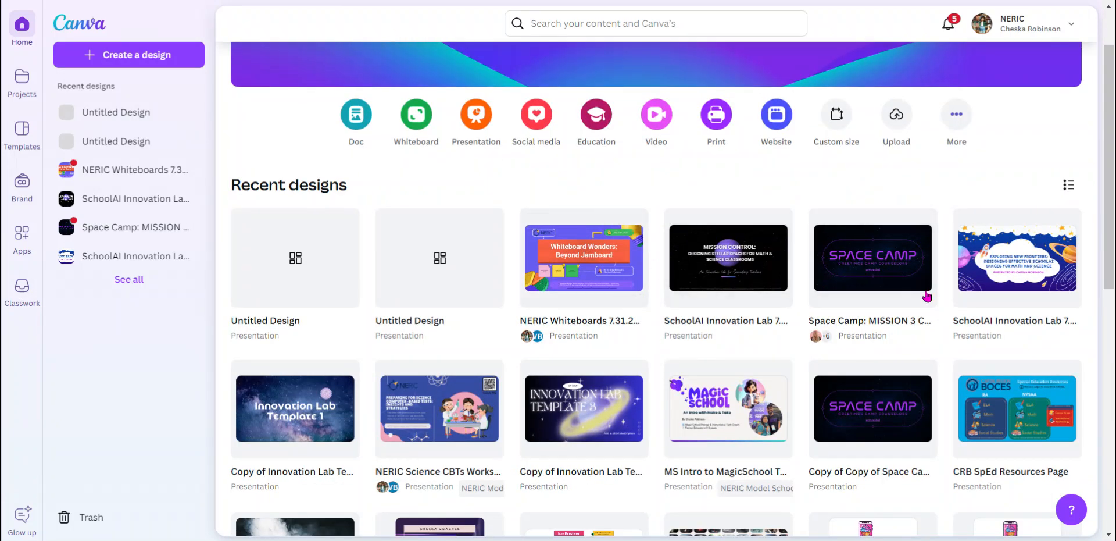
pyautogui.scroll(-8, 648, 312)
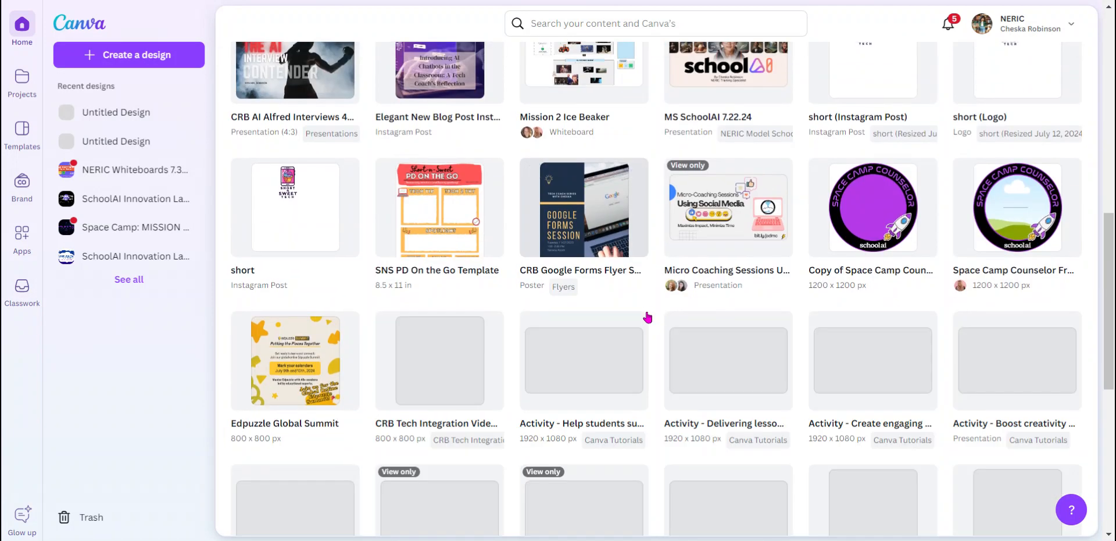
pyautogui.scroll(9, 647, 365)
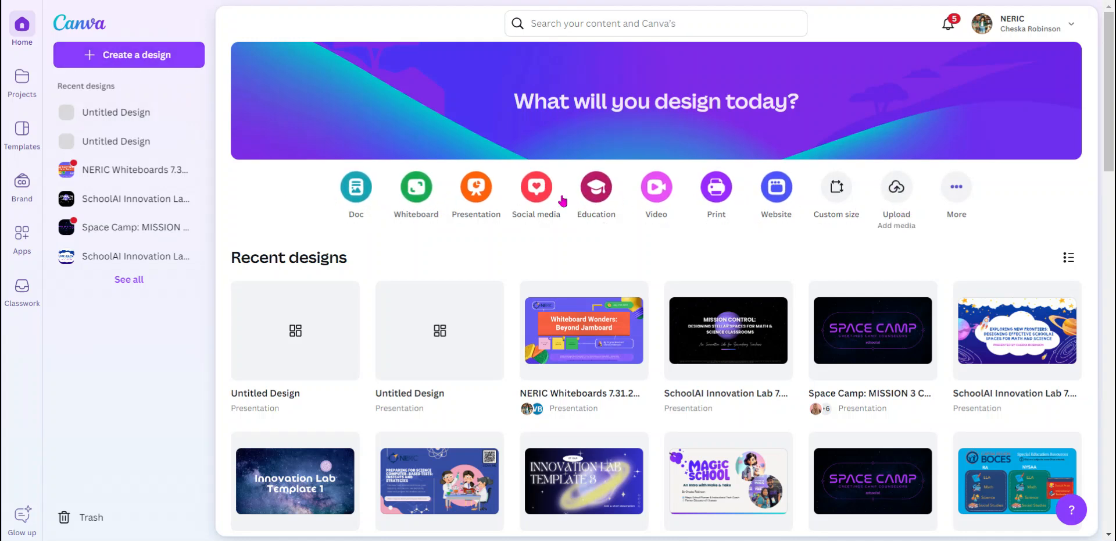
pyautogui.click(132, 61)
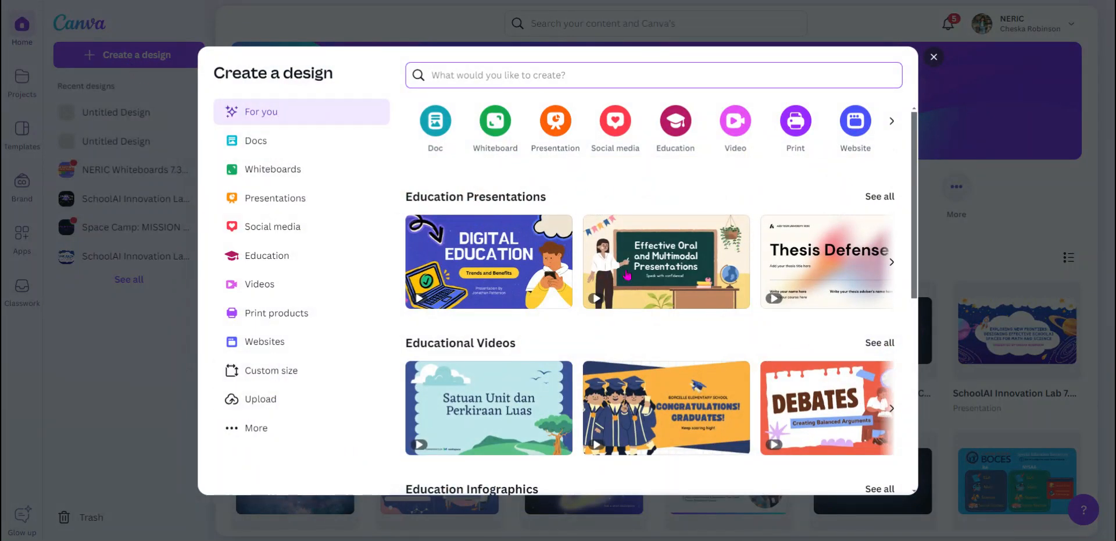
pyautogui.scroll(-6, 627, 275)
pyautogui.scroll(6, 695, 363)
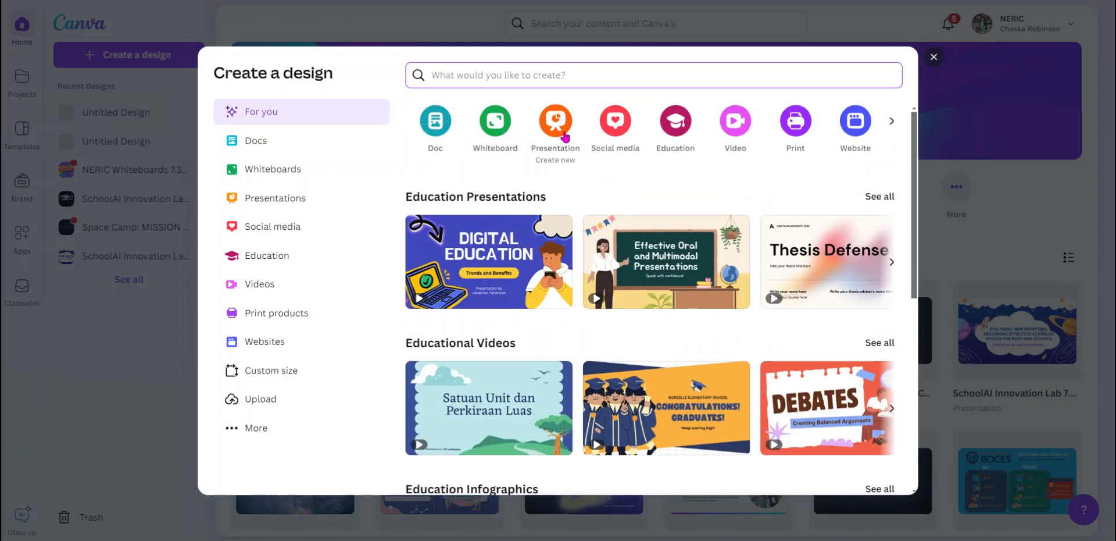
pyautogui.click(555, 123)
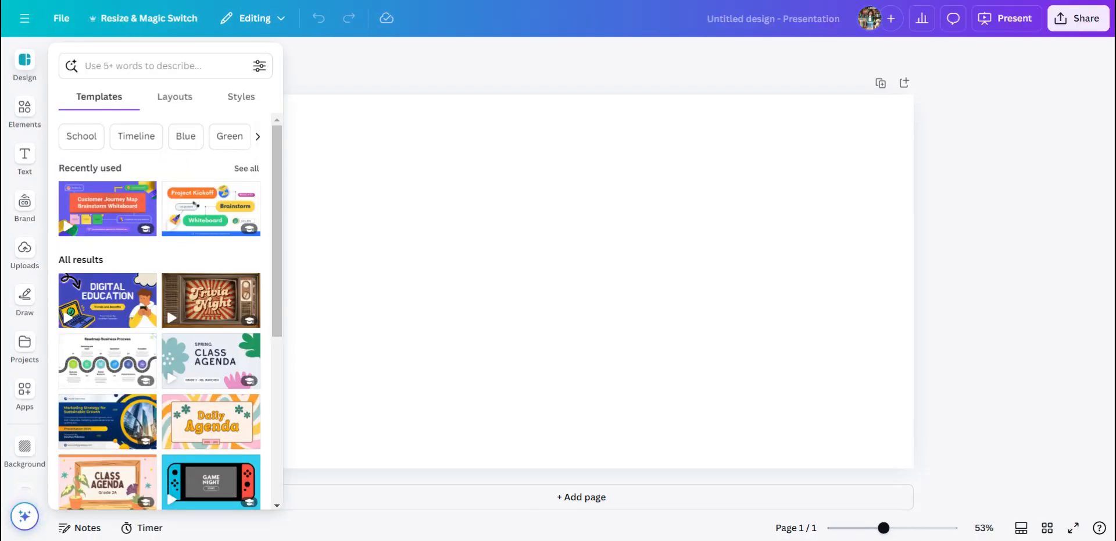
pyautogui.click(475, 71)
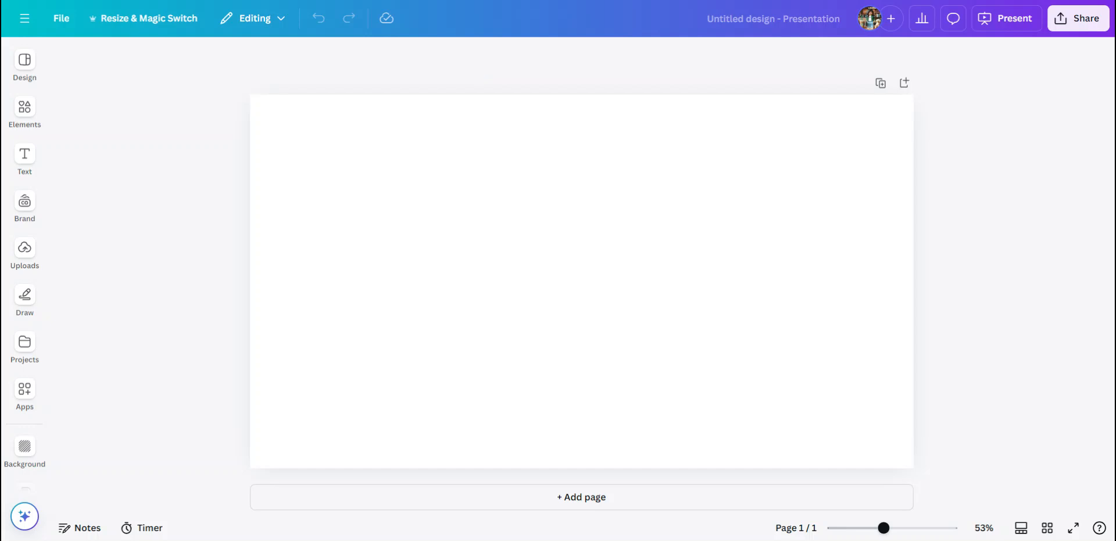
pyautogui.click(26, 85)
pyautogui.click(33, 468)
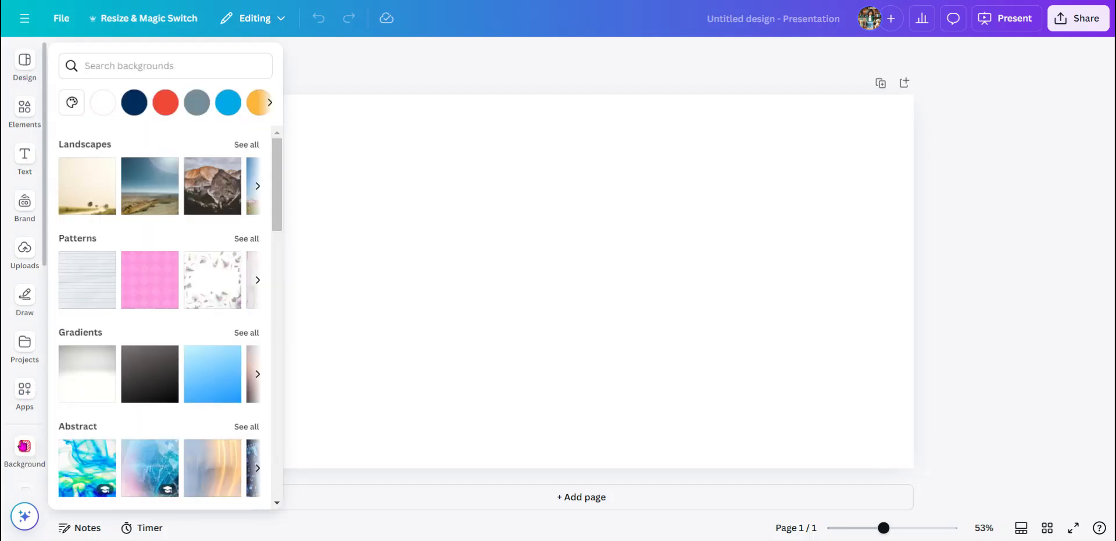
pyautogui.click(25, 155)
# Search the elements library for "corgi summer".
pyautogui.click(30, 119)
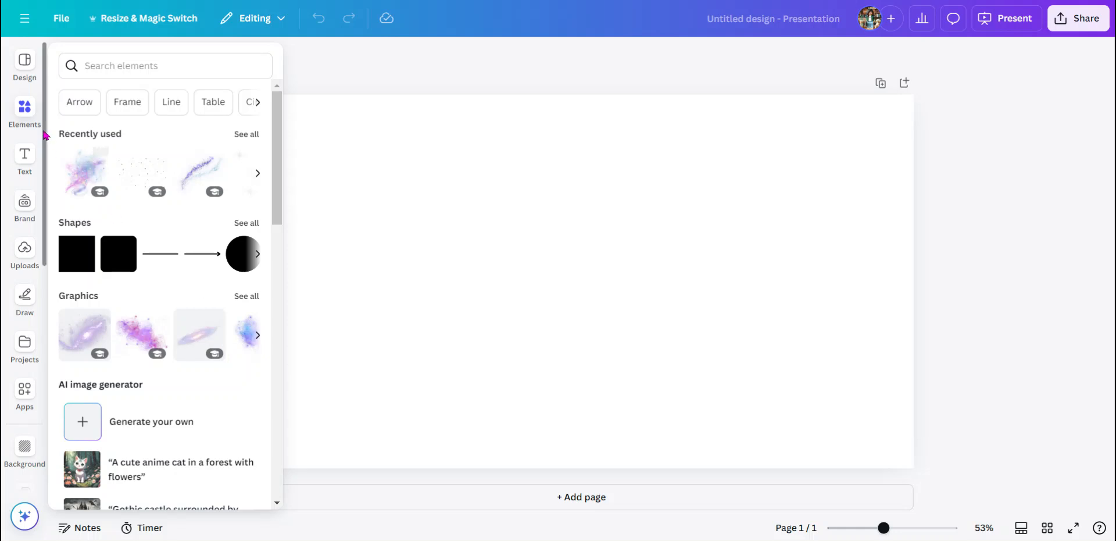
pyautogui.click(24, 110)
pyautogui.click(127, 61)
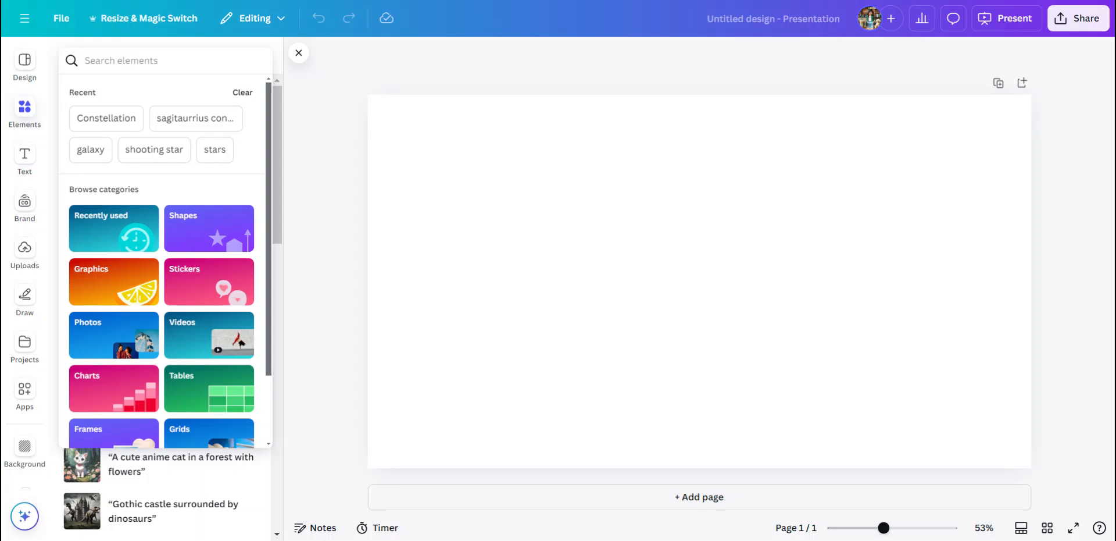
pyautogui.write('corgi')
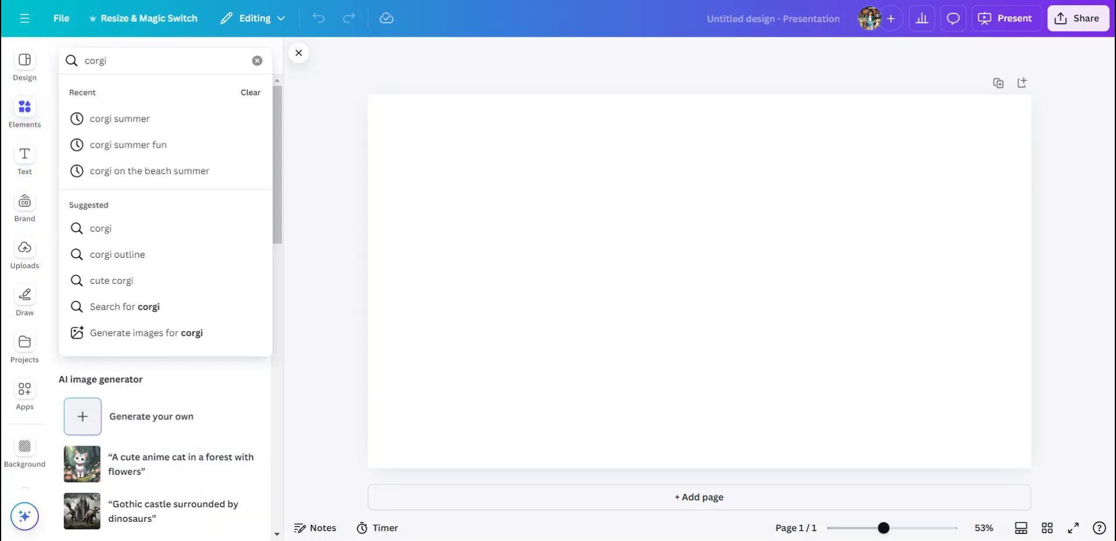
pyautogui.click(140, 118)
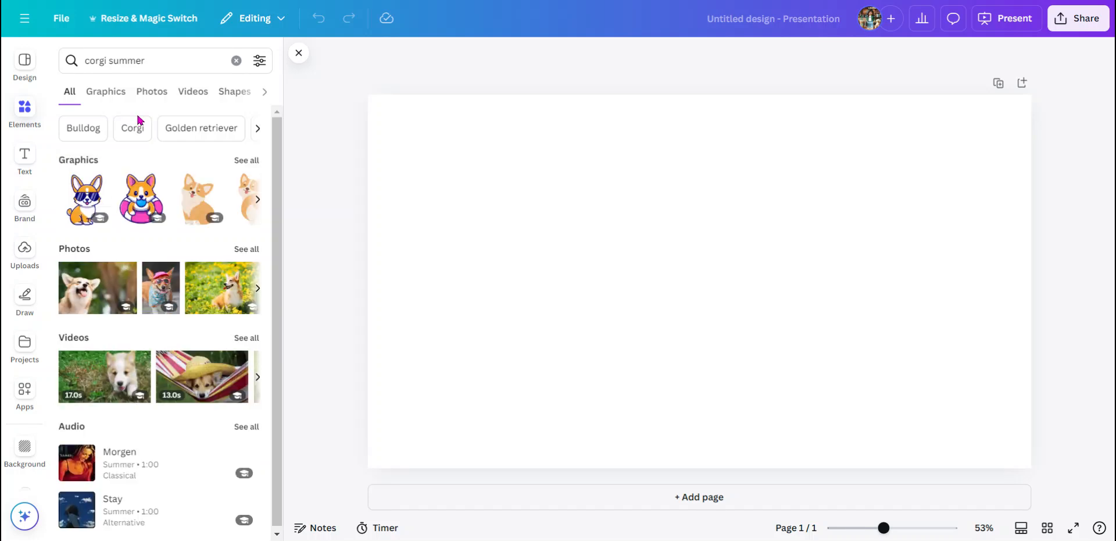
# Insert the photo of the corgi sitting on the mossy seashore from the photo results, and close the element browser.
pyautogui.click(156, 96)
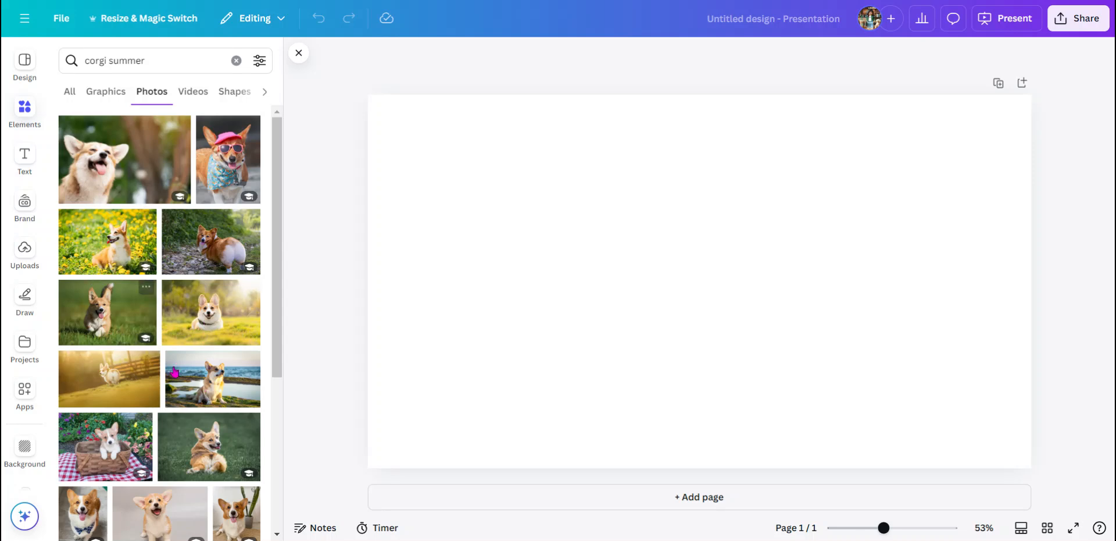
pyautogui.click(199, 389)
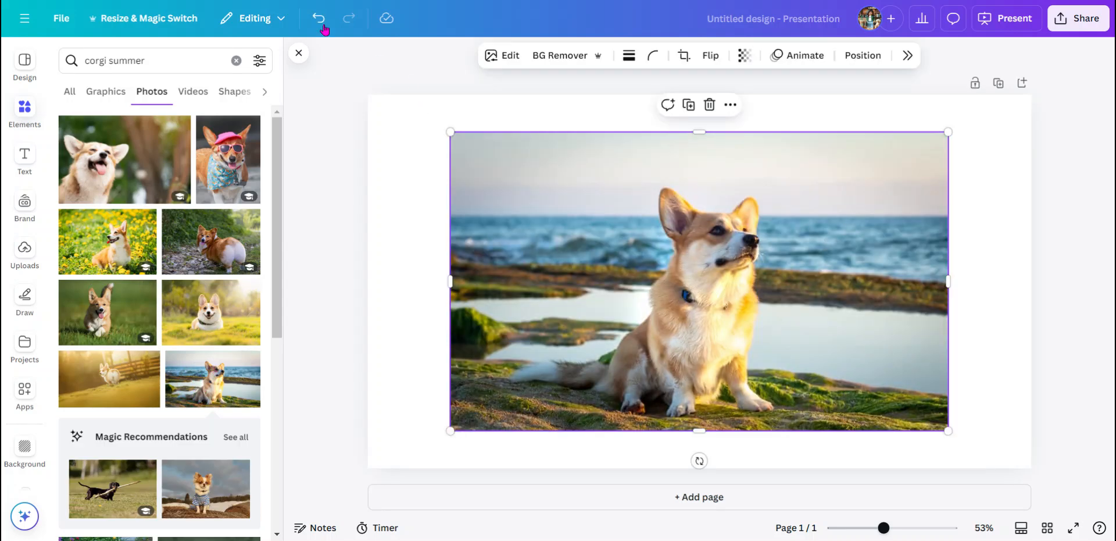
pyautogui.click(298, 53)
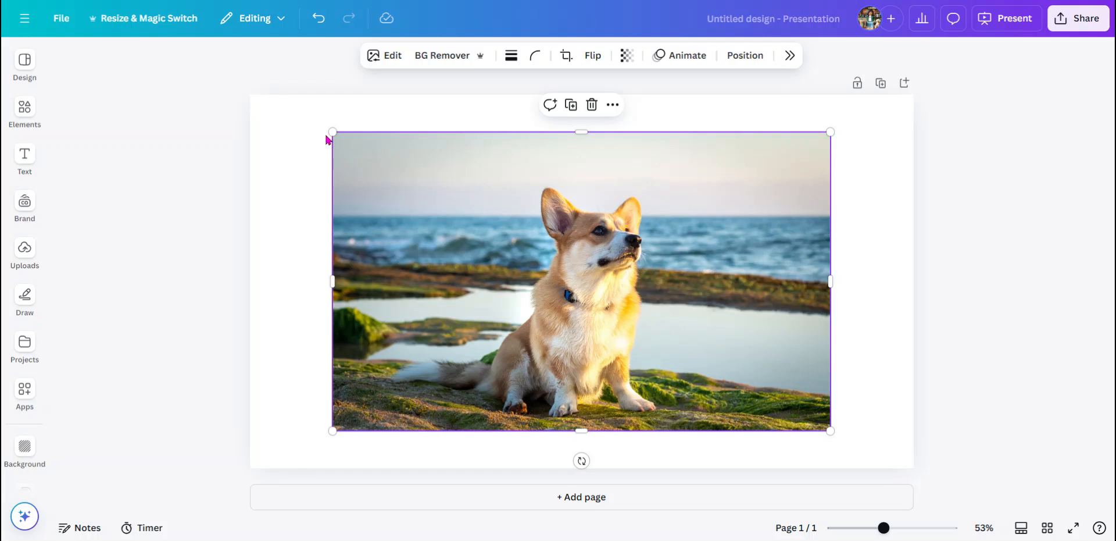
# Set the corgi photo as the page background.
pyautogui.moveTo(334, 132); pyautogui.dragTo(320, 150)
pyautogui.click(24, 159)
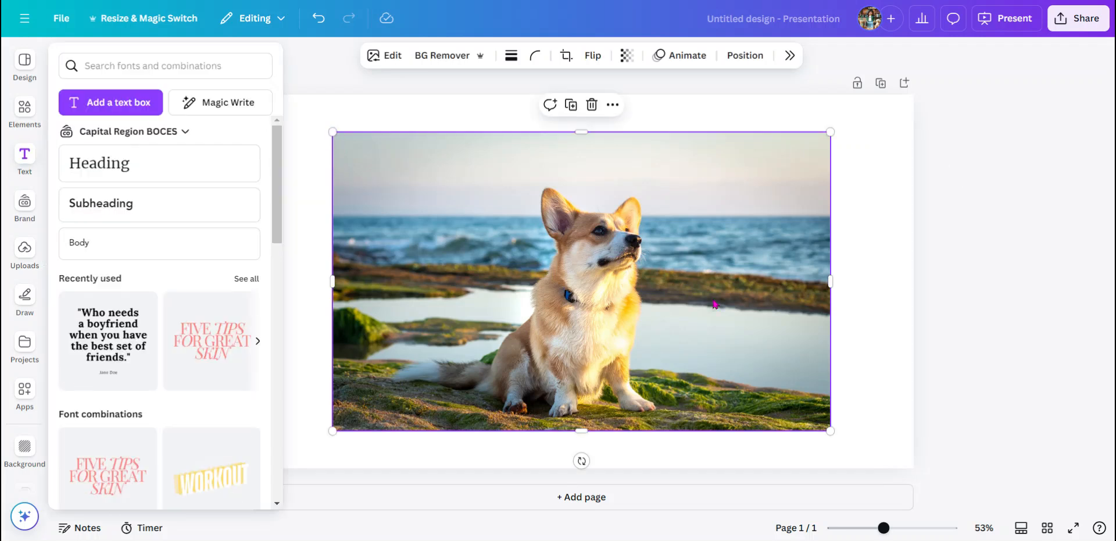
pyautogui.rightClick(580, 244)
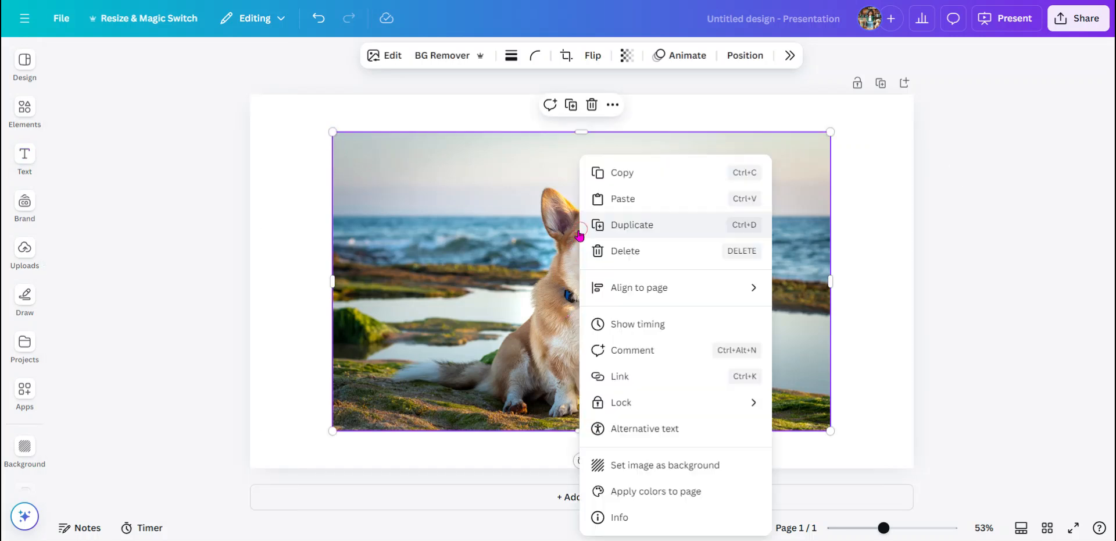
pyautogui.click(700, 468)
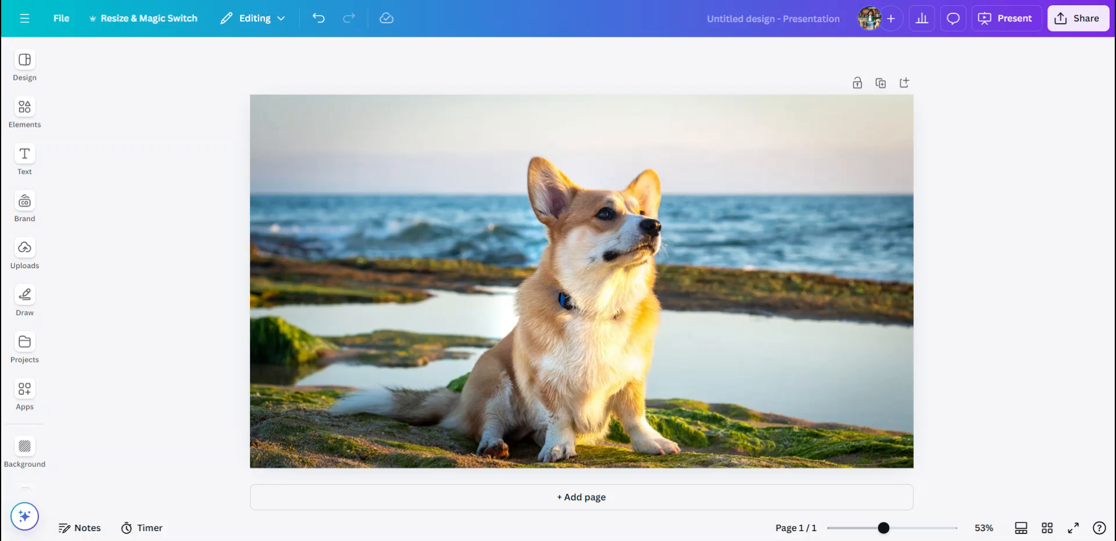
# Remove the seashore scenery behind the corgi with BG Remover.
pyautogui.rightClick(643, 336)
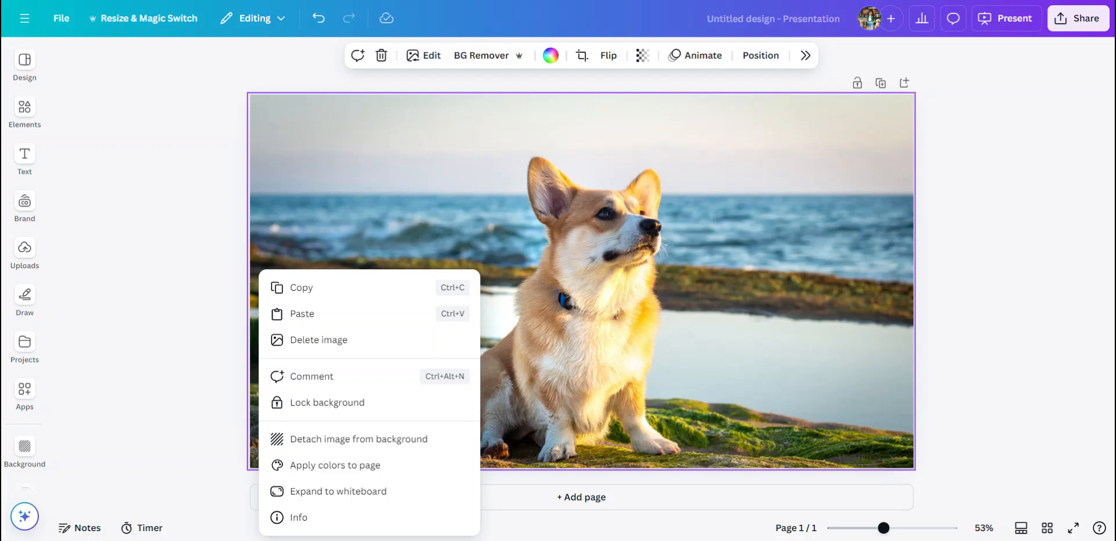
pyautogui.click(475, 58)
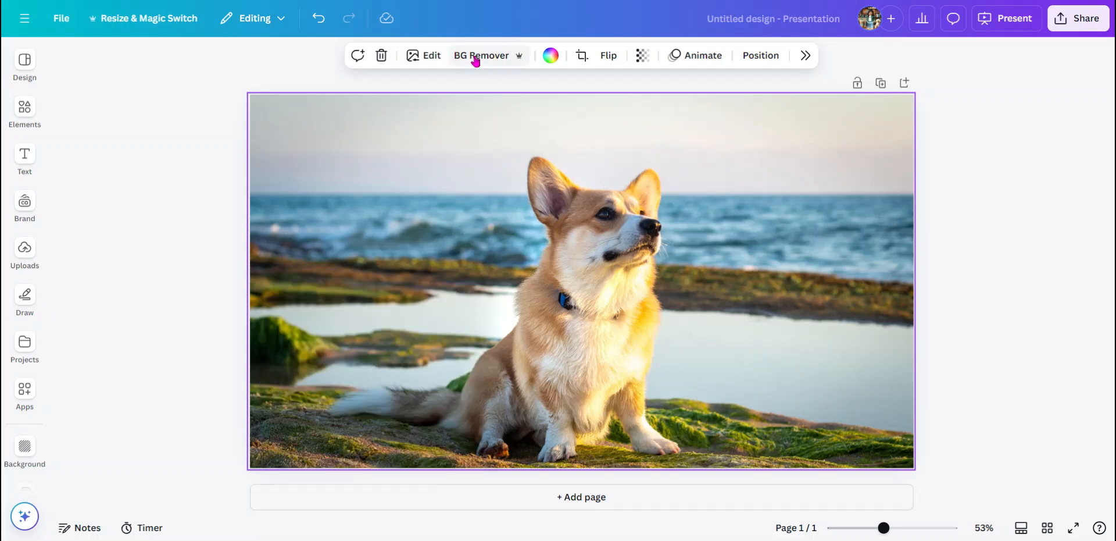
pyautogui.click(475, 57)
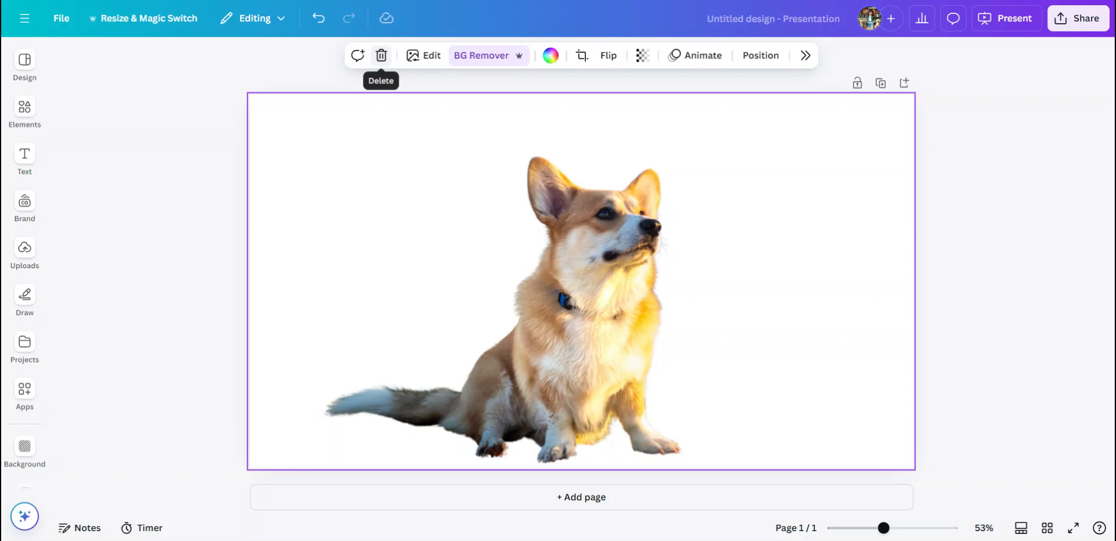
# Examine the corgi image's editing options, including filters, effects, apps and basics, and look through the editor's other tools.
pyautogui.click(422, 65)
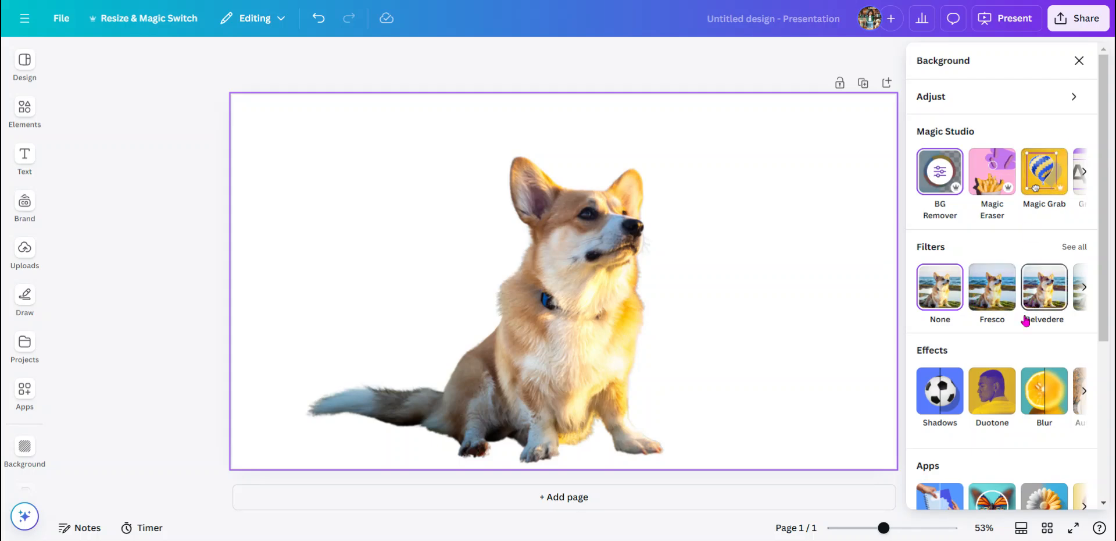
pyautogui.scroll(-2, 1021, 378)
pyautogui.scroll(-3, 1019, 377)
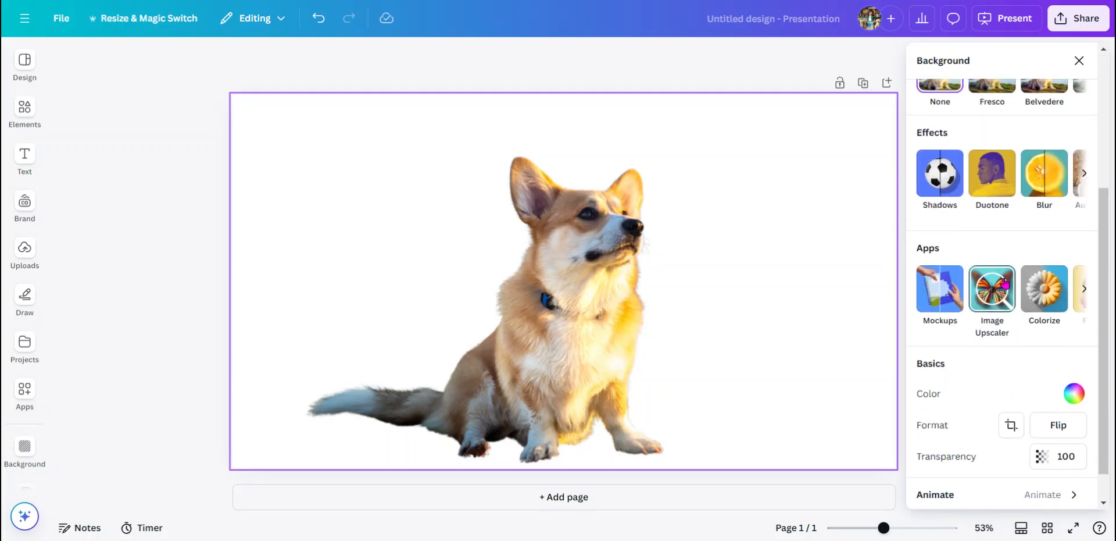
pyautogui.click(25, 391)
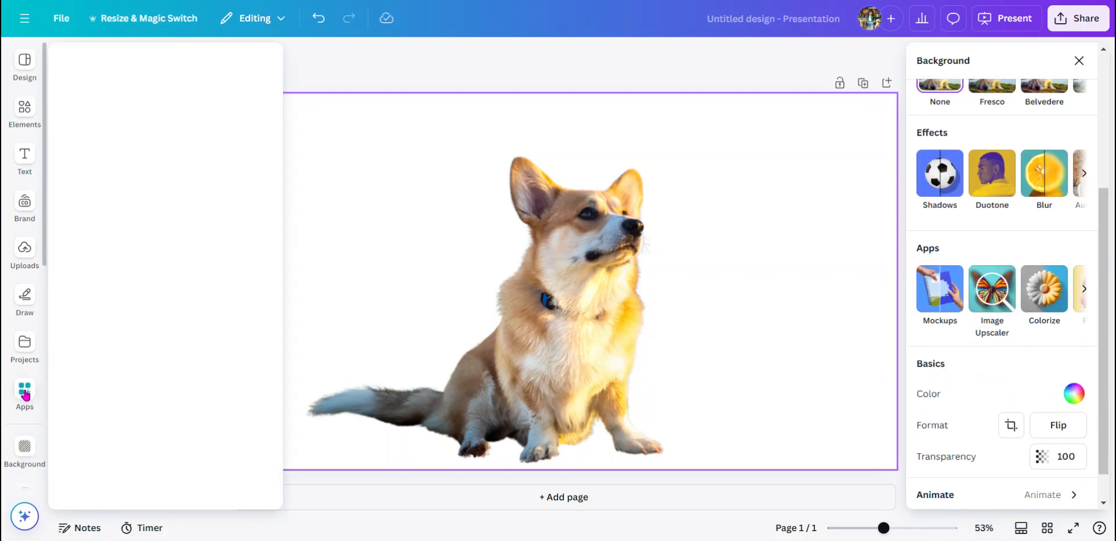
pyautogui.click(1056, 298)
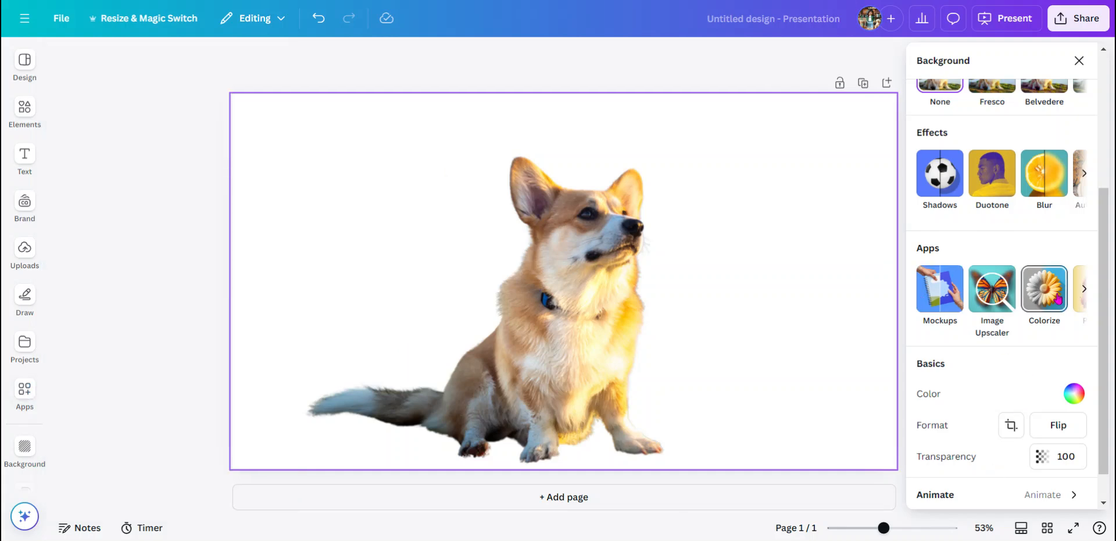
pyautogui.moveTo(22, 404)
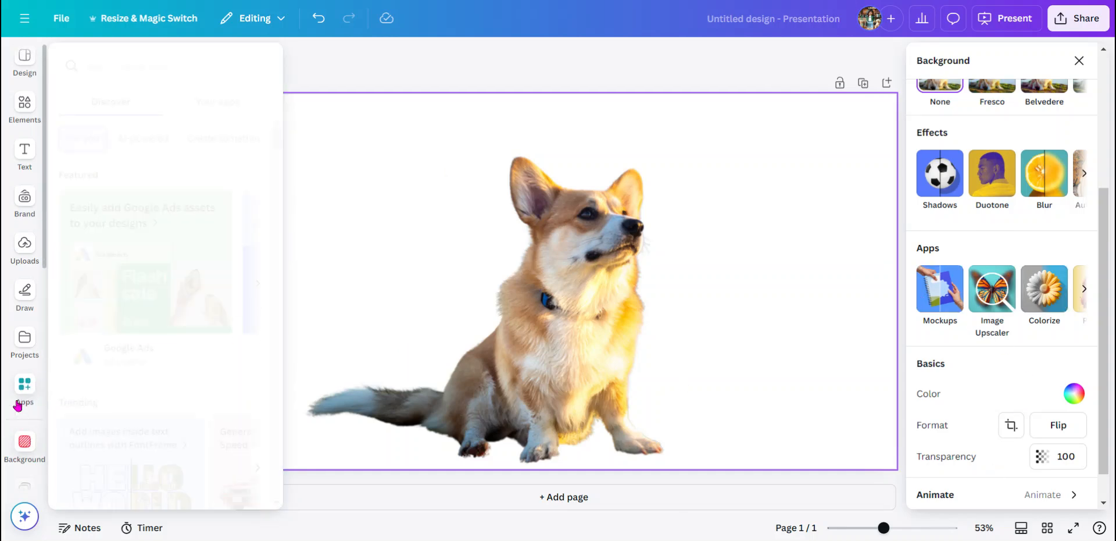
pyautogui.scroll(-1, 20, 398)
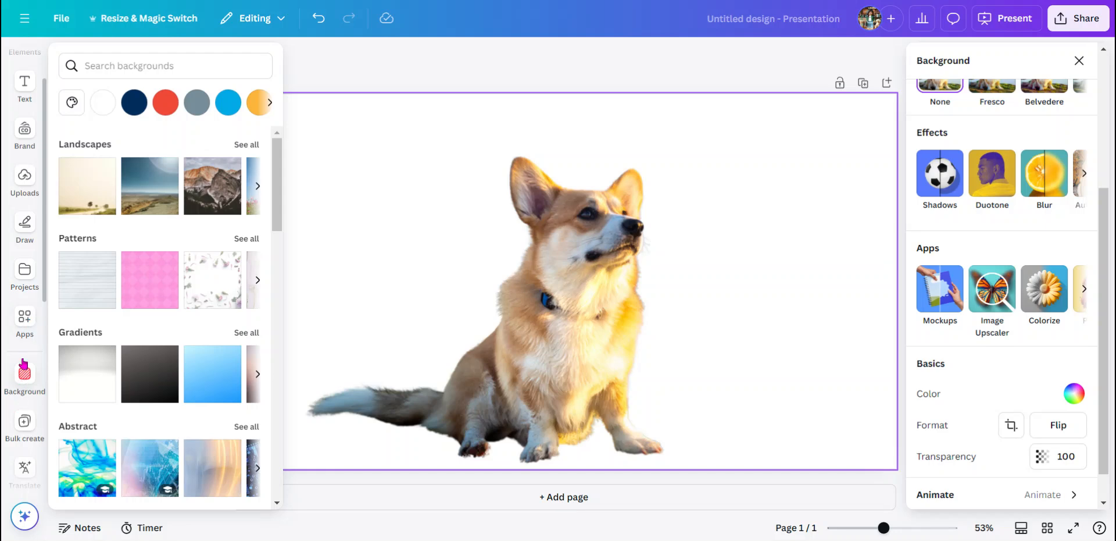
pyautogui.scroll(-2, 25, 470)
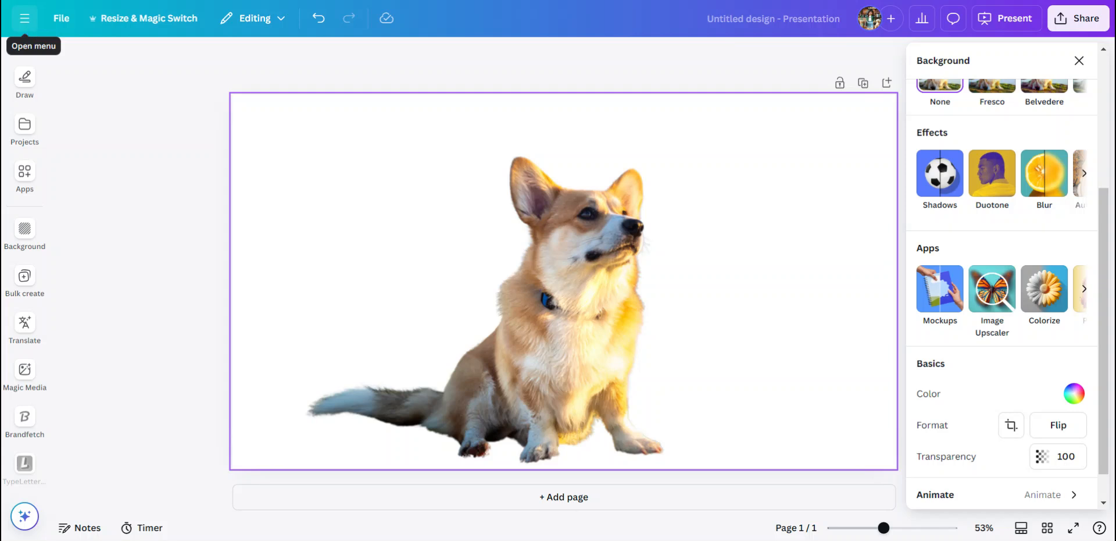
# View the main navigation with the recent designs, and close it along with the image editing options.
pyautogui.click(26, 21)
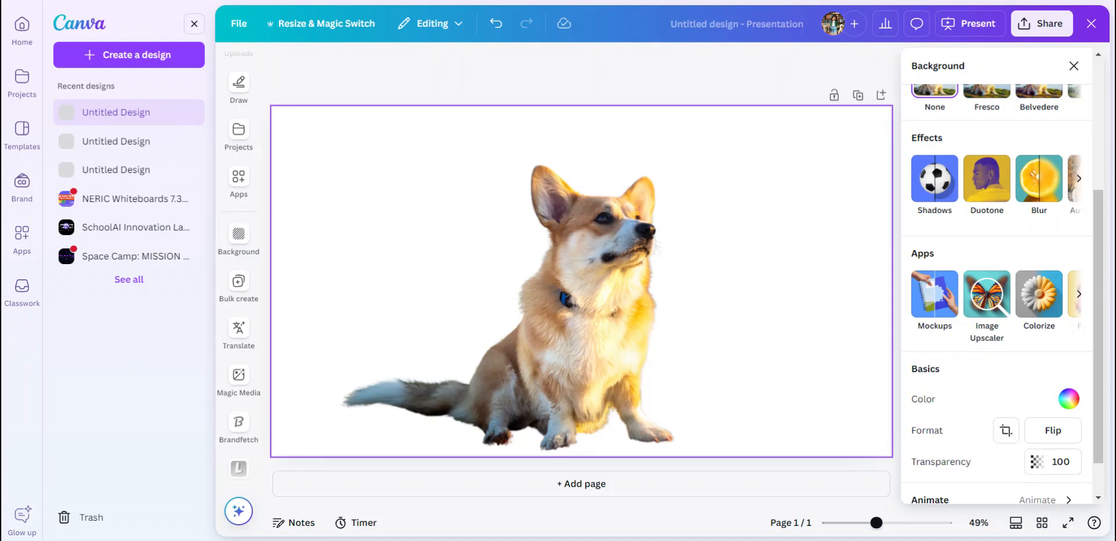
pyautogui.click(190, 26)
pyautogui.click(1078, 60)
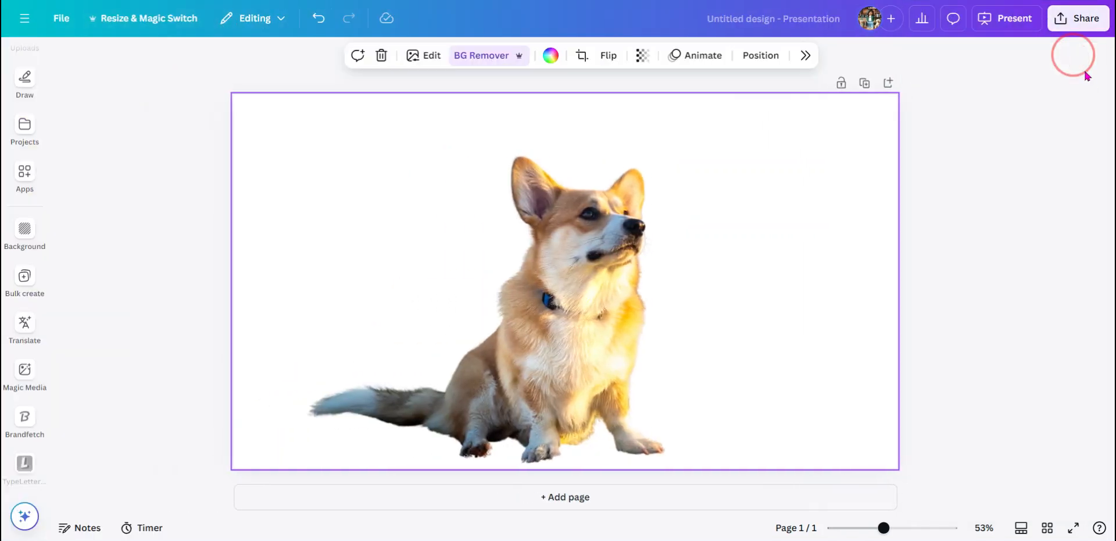